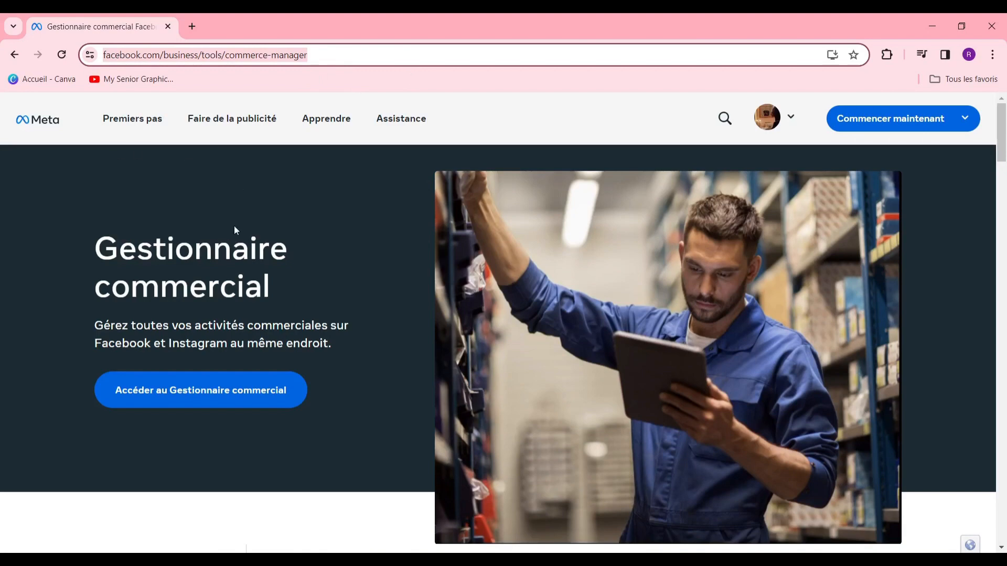
Open the Gestionnaire commercial from its presentation page and start the selling setup
click(234, 227)
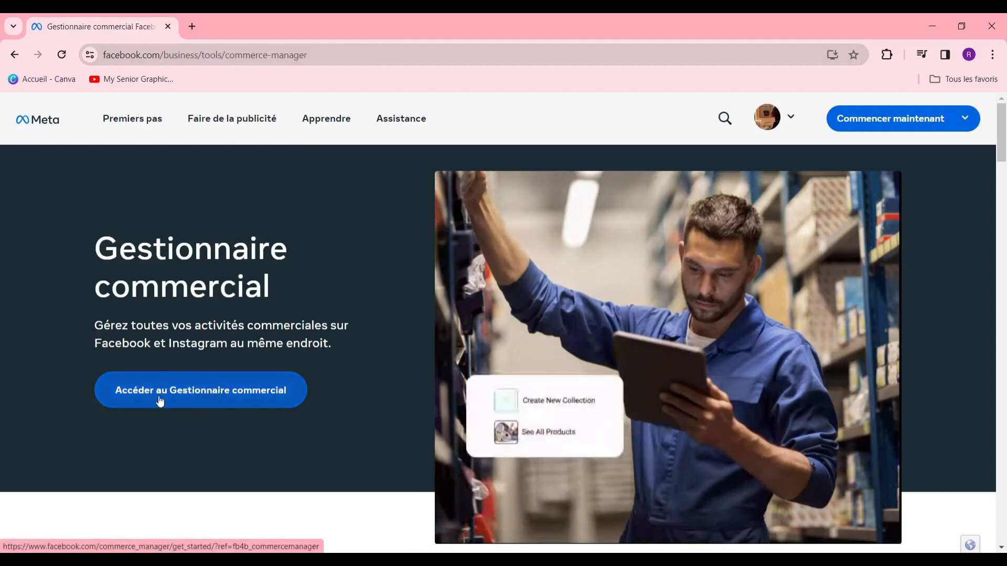
click(223, 393)
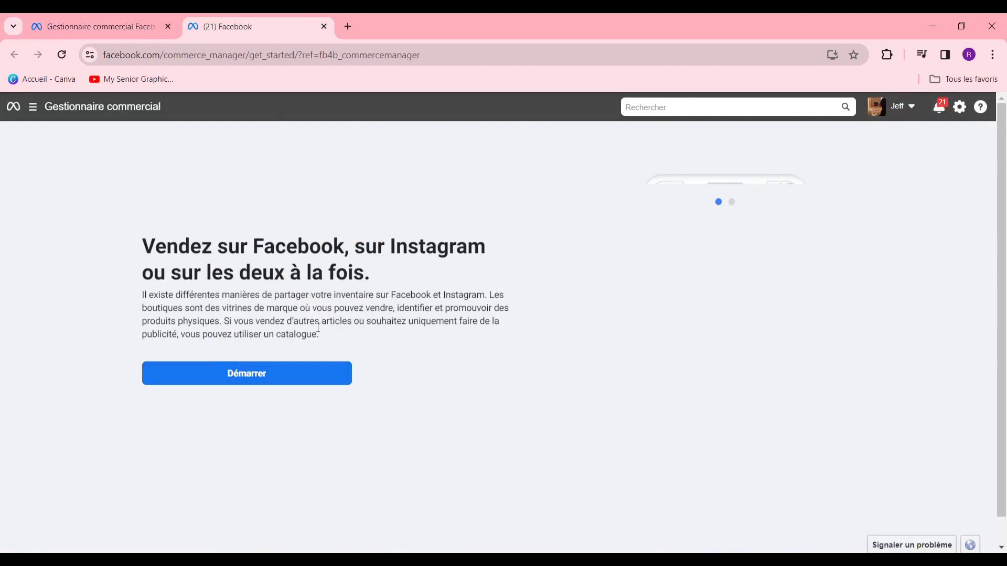
click(259, 372)
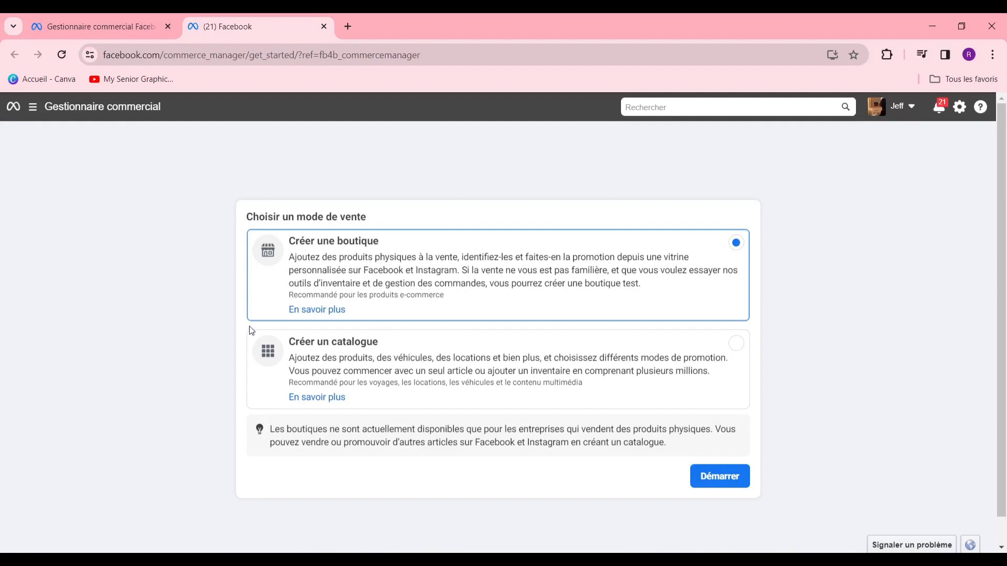
Choose to create a catalogue and set its type to E-commerce with online products
click(356, 365)
click(716, 477)
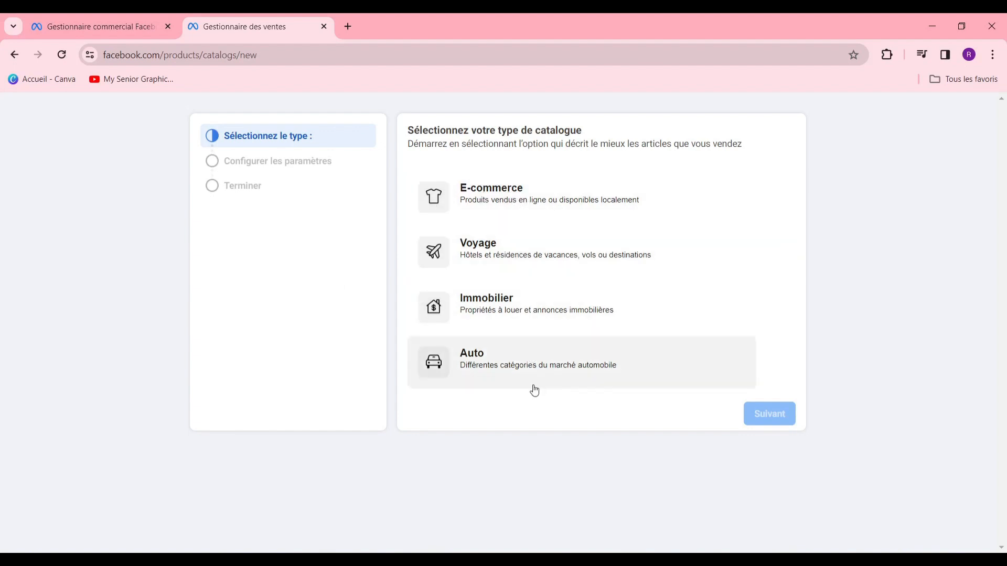
click(498, 201)
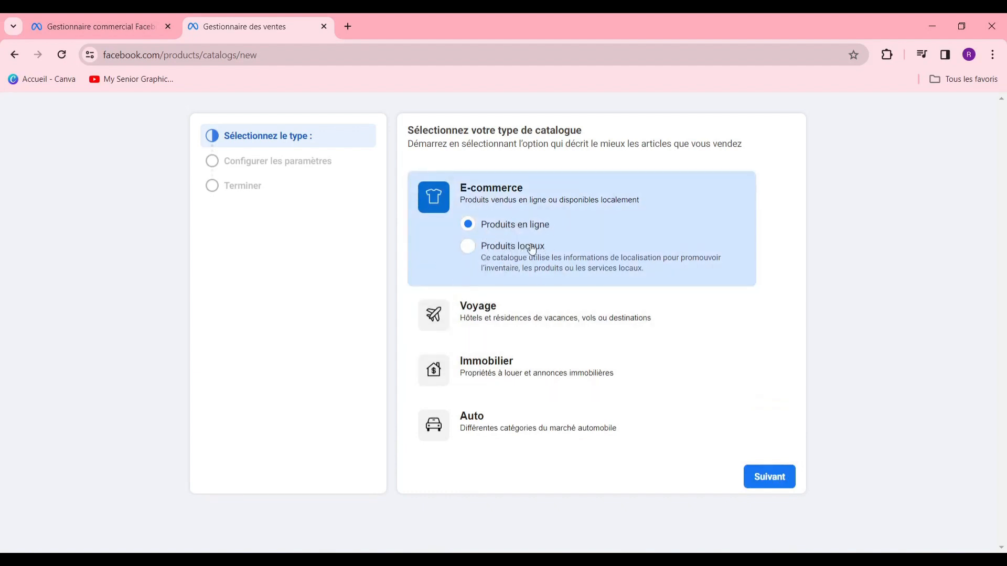
click(773, 477)
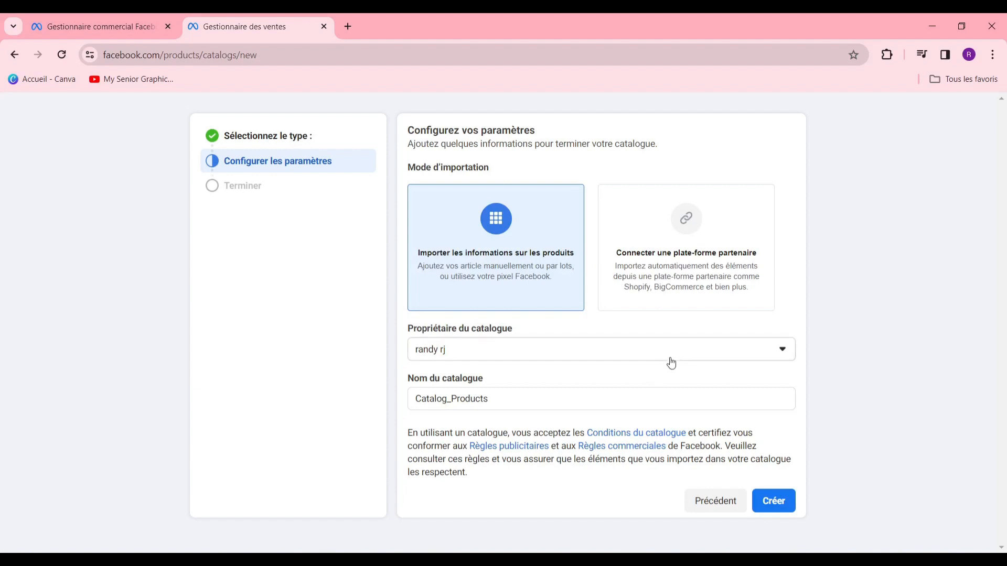
Name the catalogue "catalogue de teste" and create it with the product information import mode
double_click(551, 402)
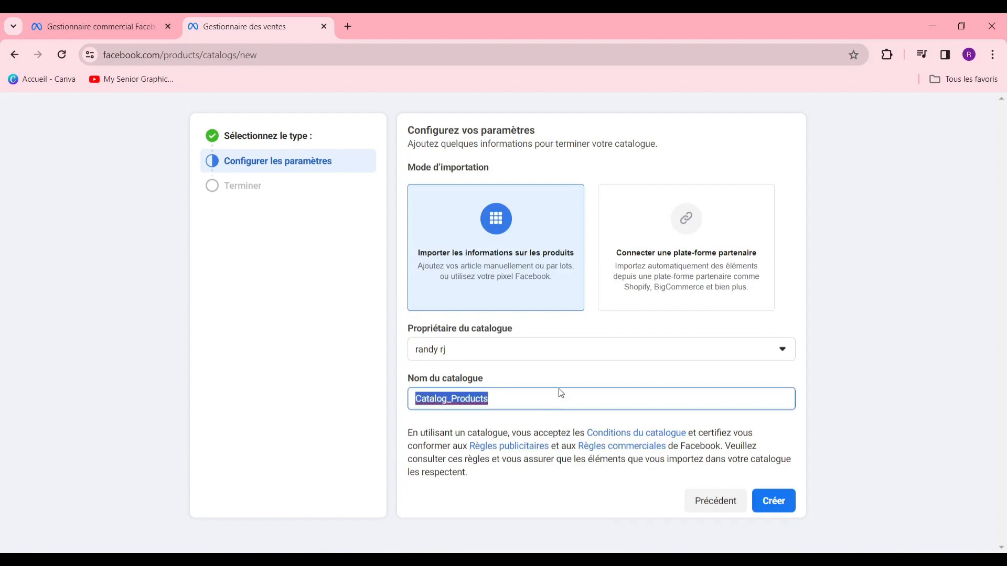
text(test ctalogu)
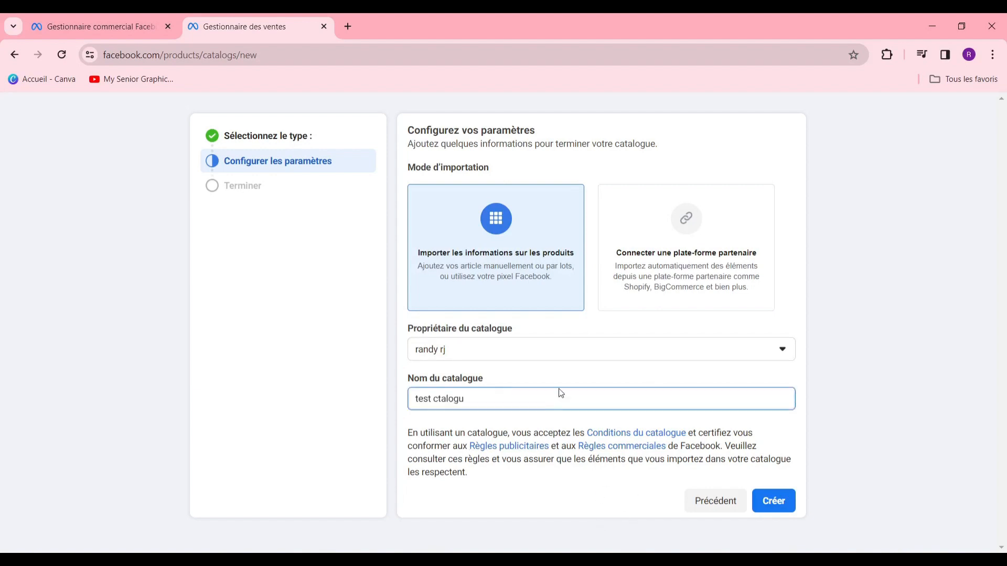
key(BackSpace)
key(BackSpace)
key(BackSpace)
key(BackSpace)
key(BackSpace)
key(BackSpace)
key(BackSpace)
key(BackSpace)
key(BackSpace)
key(BackSpace)
key(BackSpace)
key(BackSpace)
text(catalogue de teste)
click(773, 501)
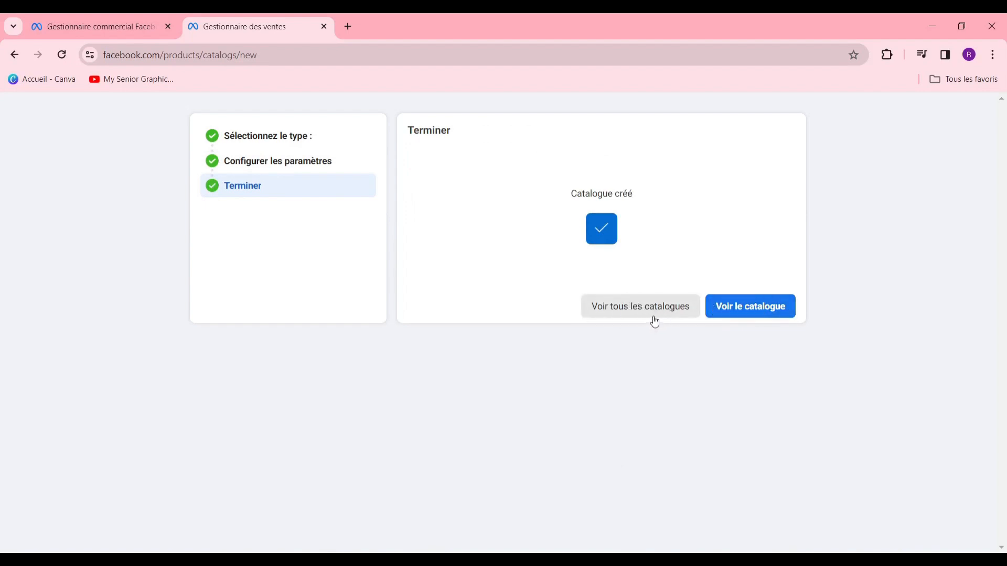
Review the business's resources, including all its catalogues, and open "catalogue de teste"
click(678, 312)
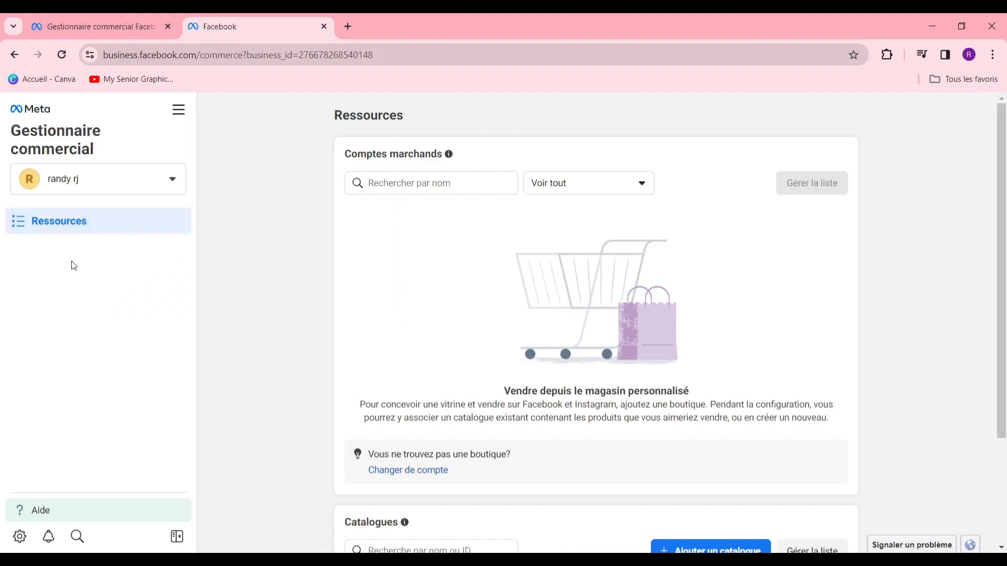
scroll(429, 323, down, 3)
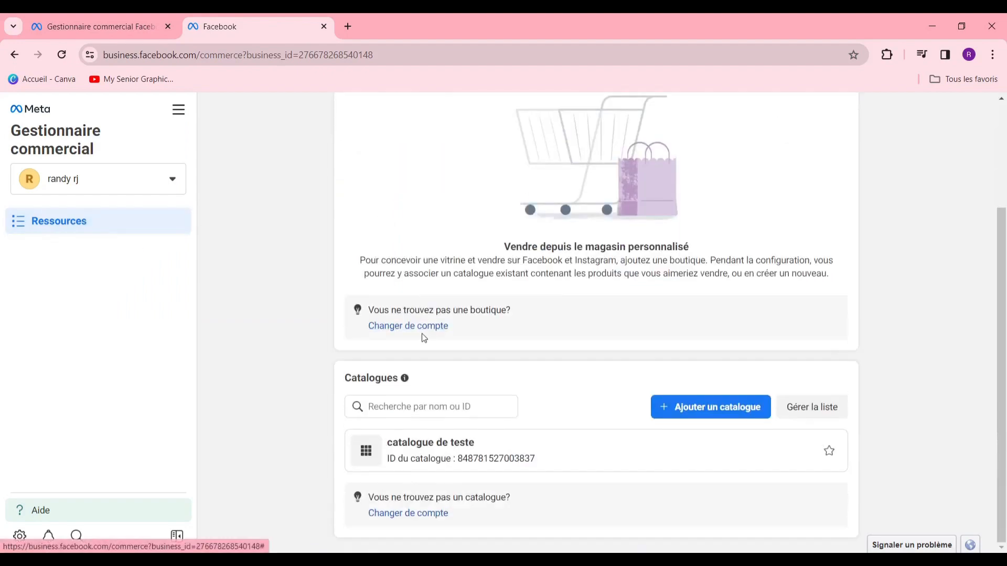
scroll(496, 247, up, 3)
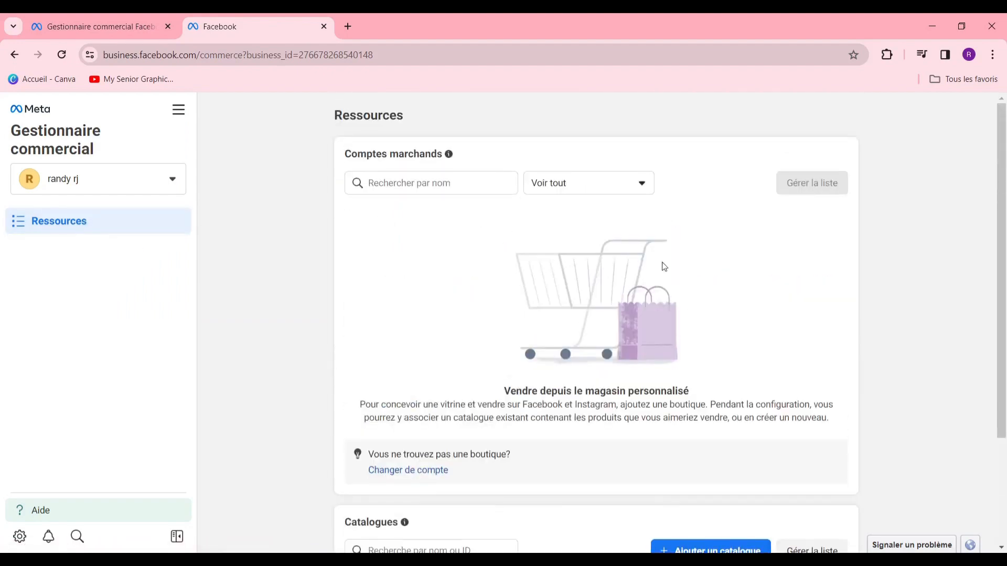
scroll(661, 265, down, 3)
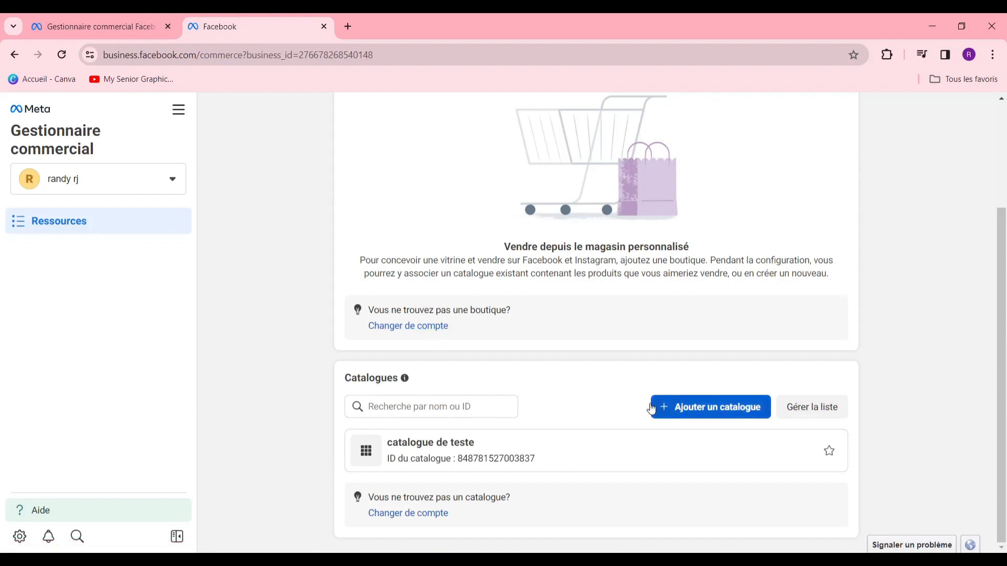
mouse_move(676, 408)
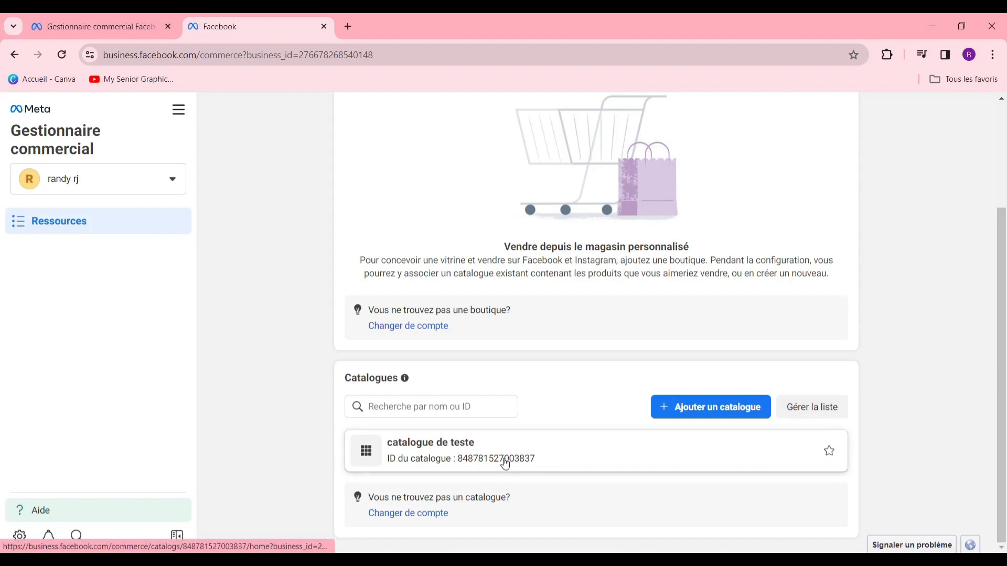
click(667, 420)
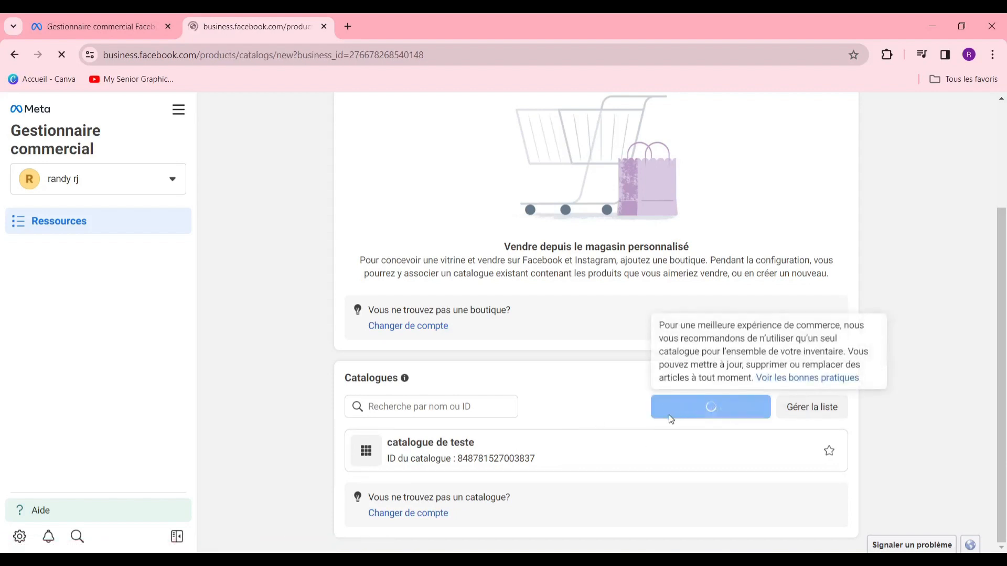
click(479, 462)
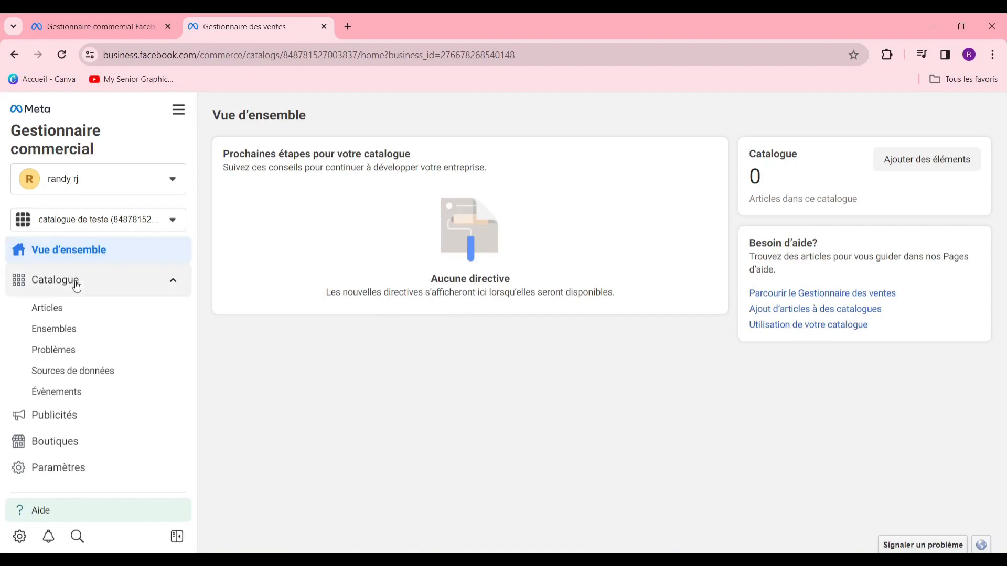
Go to the catalogue's articles and start adding articles with the manual option
click(117, 290)
click(117, 292)
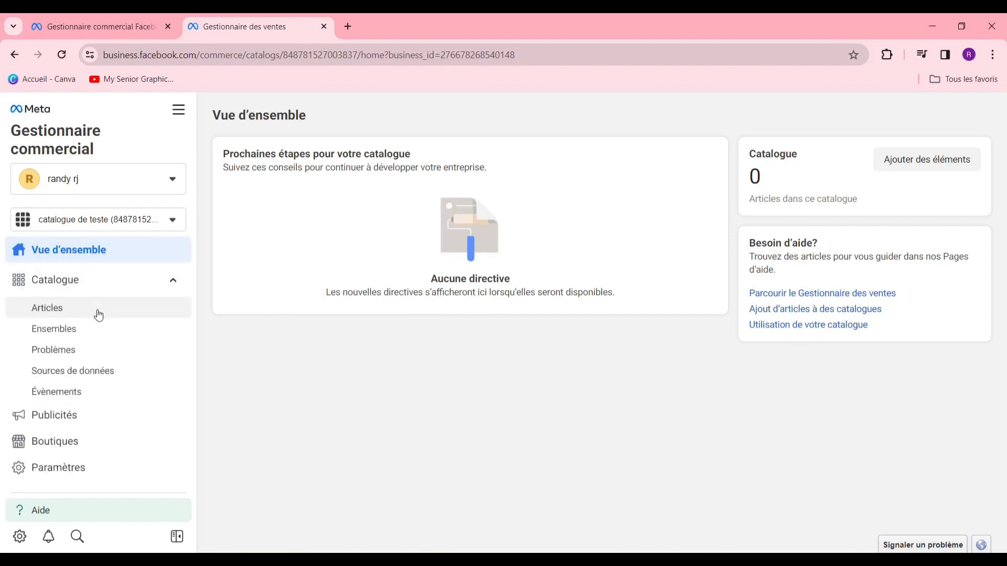
click(75, 316)
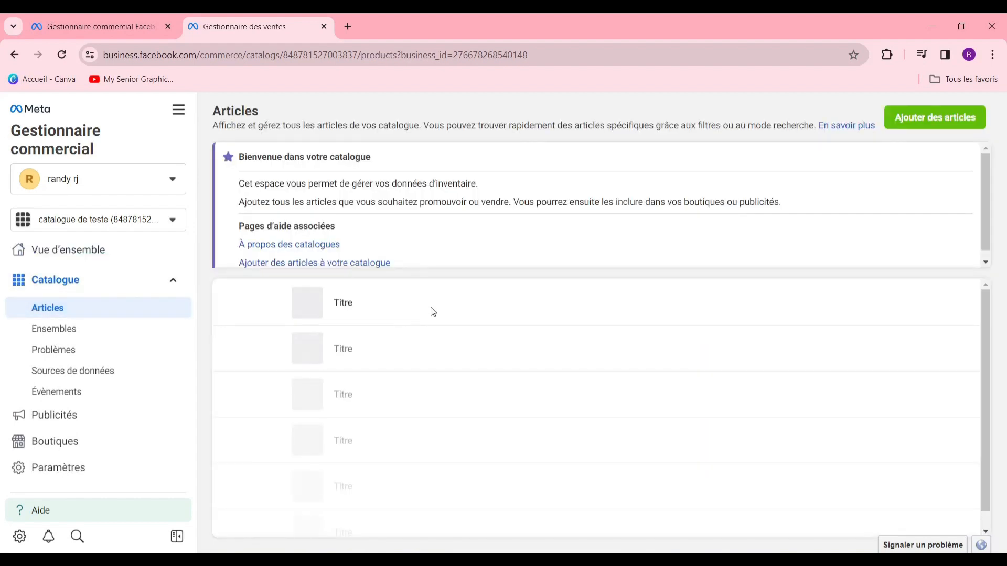
click(938, 126)
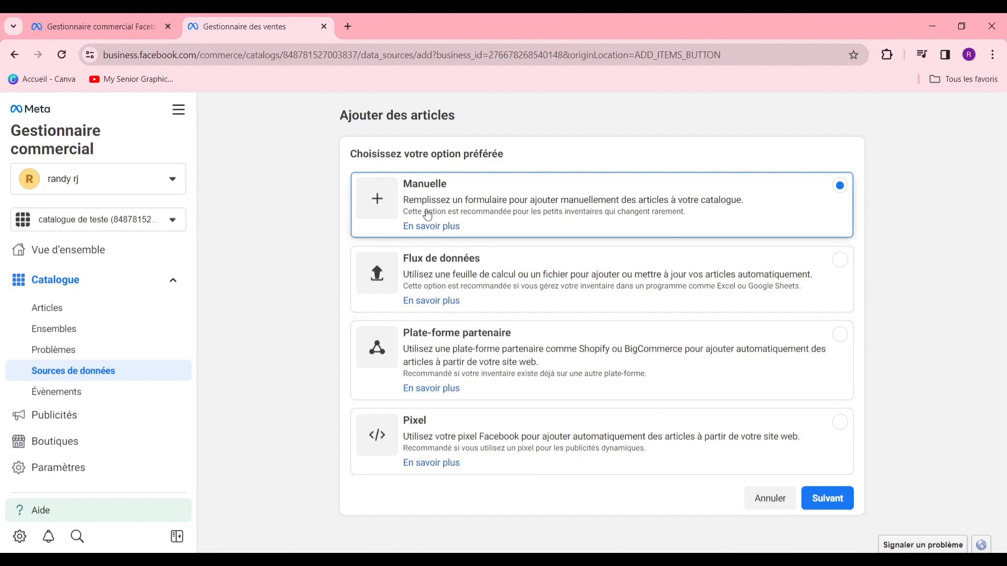
click(833, 501)
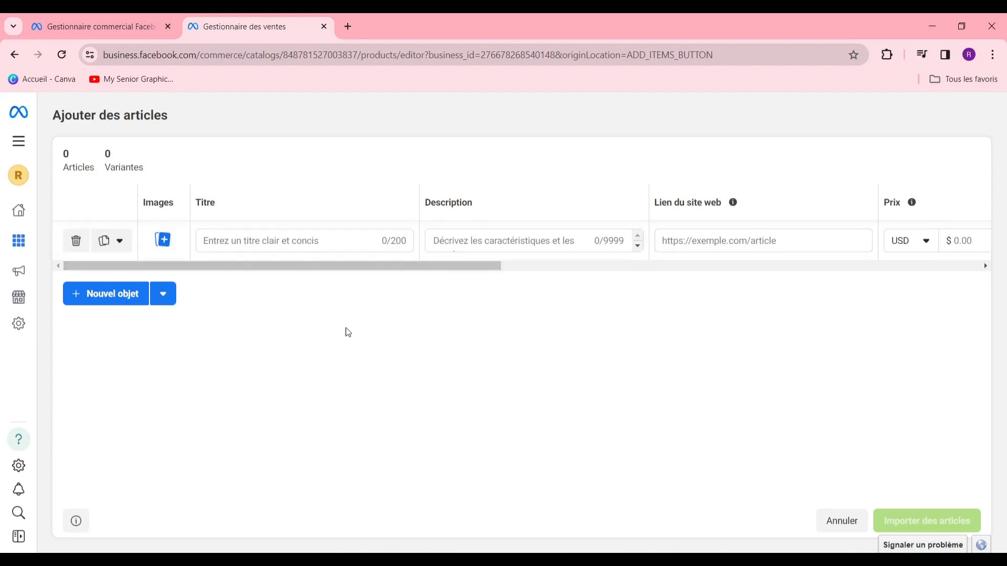
click(271, 246)
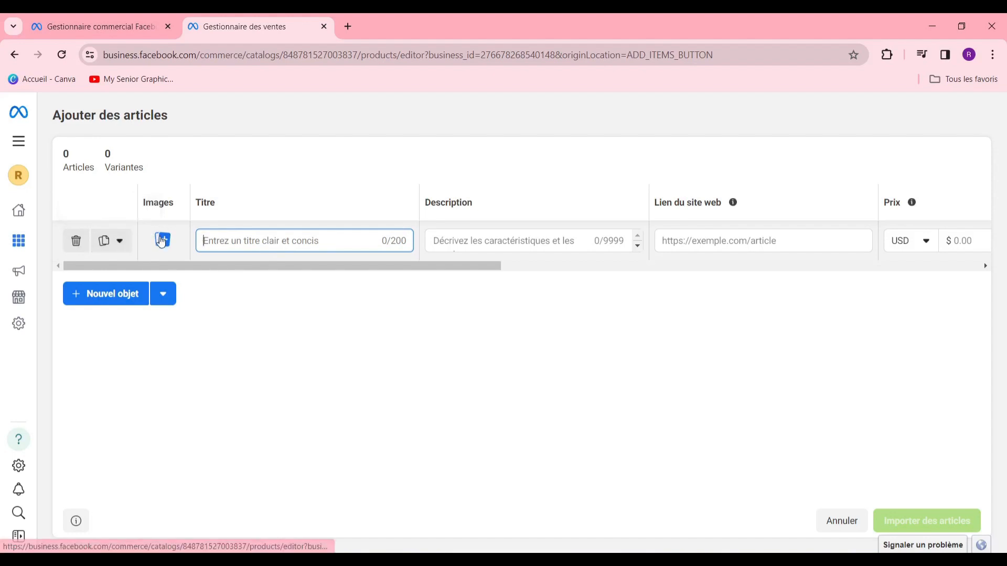
click(162, 241)
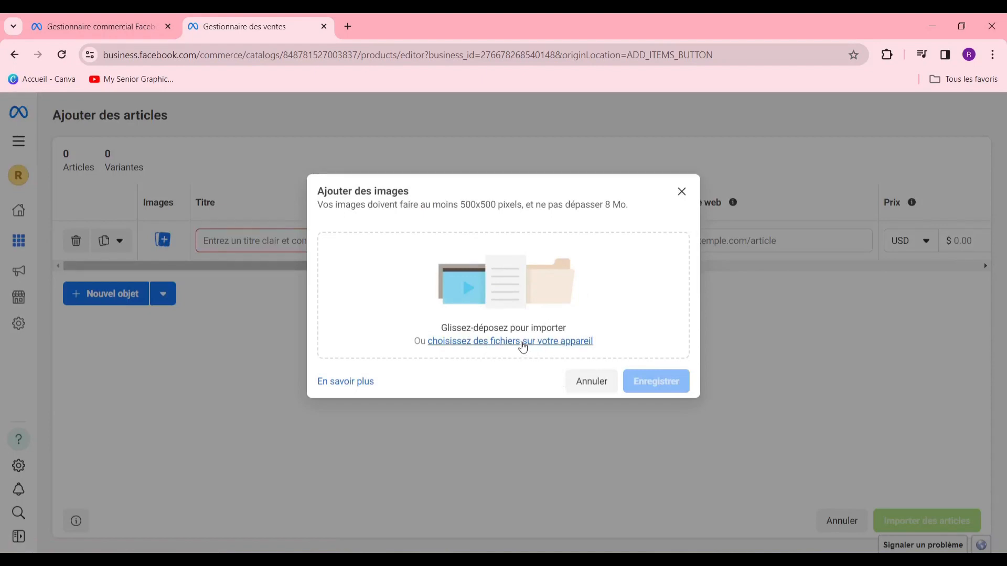
click(523, 343)
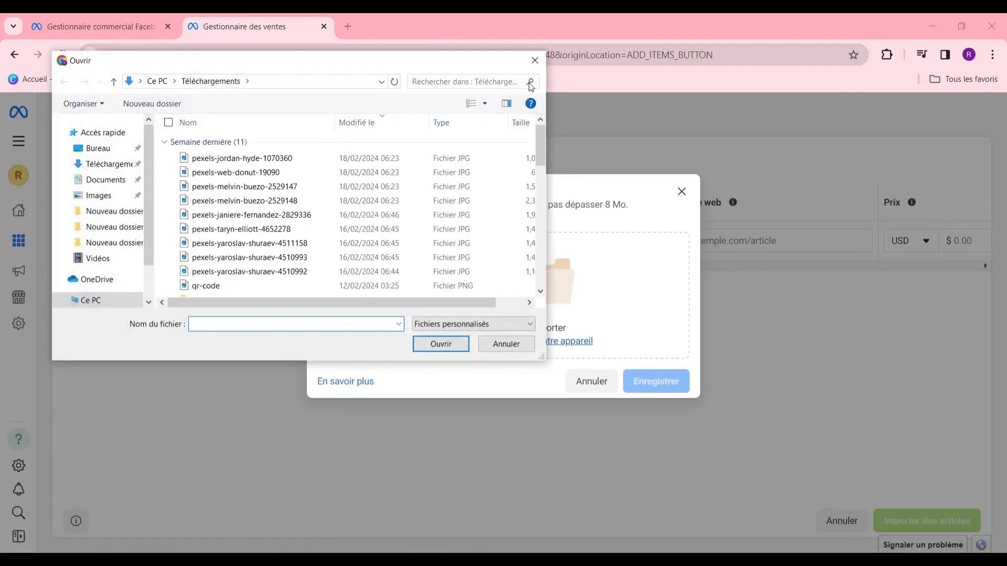
click(531, 65)
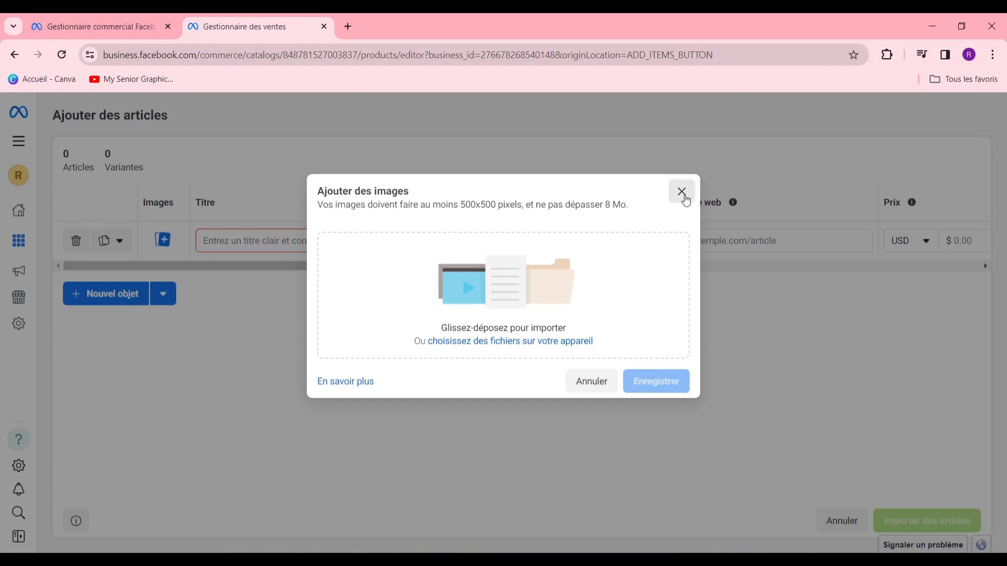
click(682, 192)
Set the new article's title to "vans 2002"
click(292, 240)
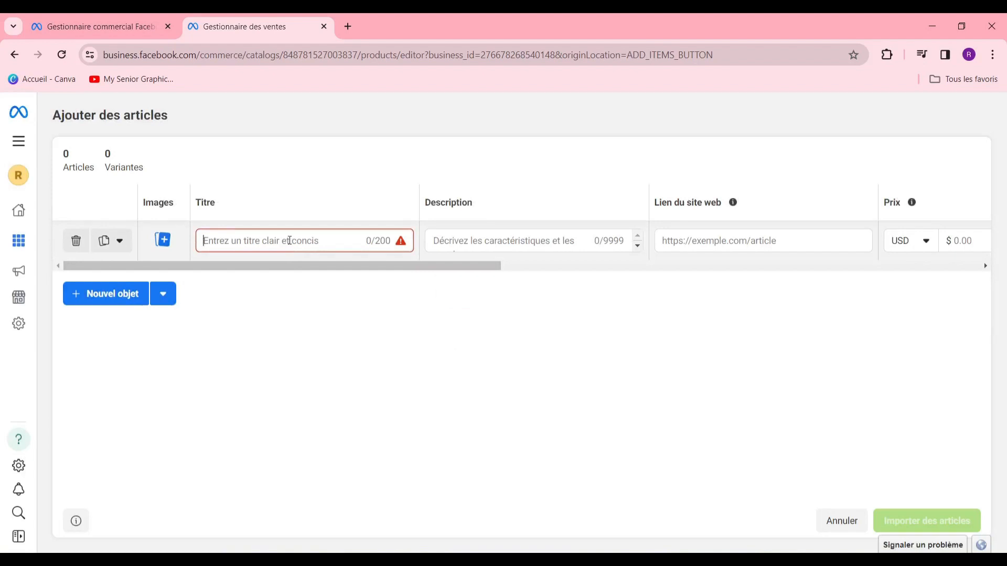
text(vans)
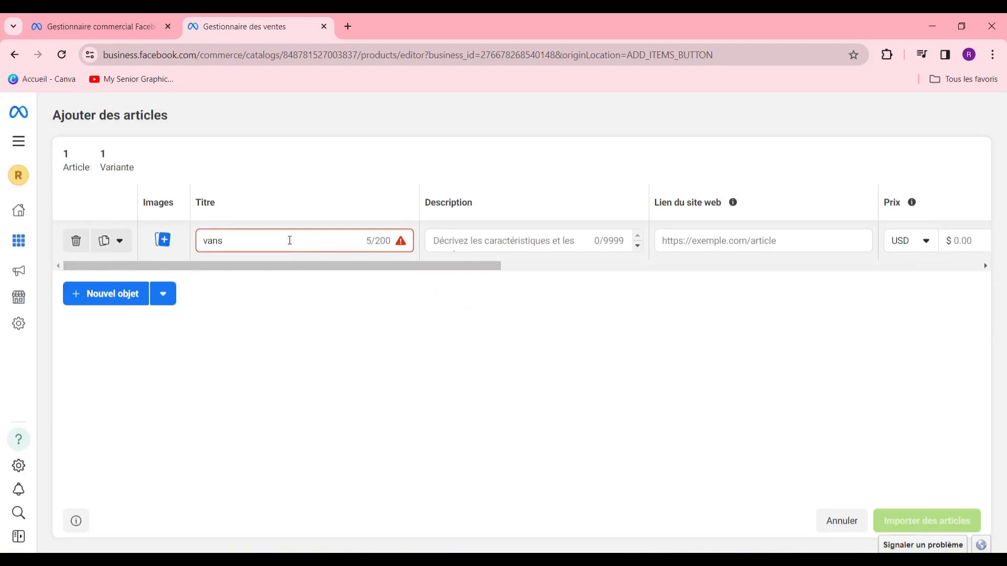
text( 2002)
Examine the new article's description, website link and price fields, including the available currencies
click(565, 236)
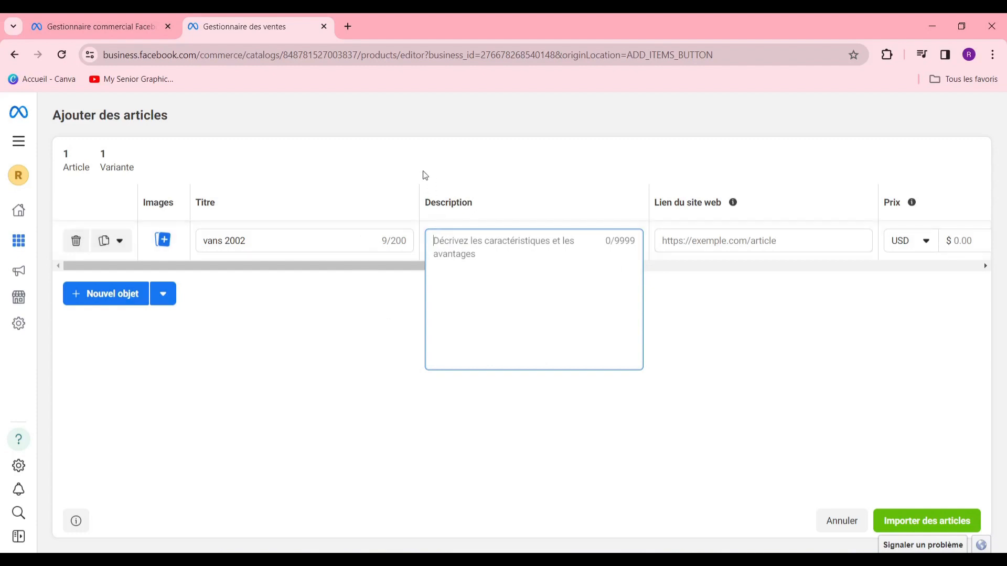
click(420, 156)
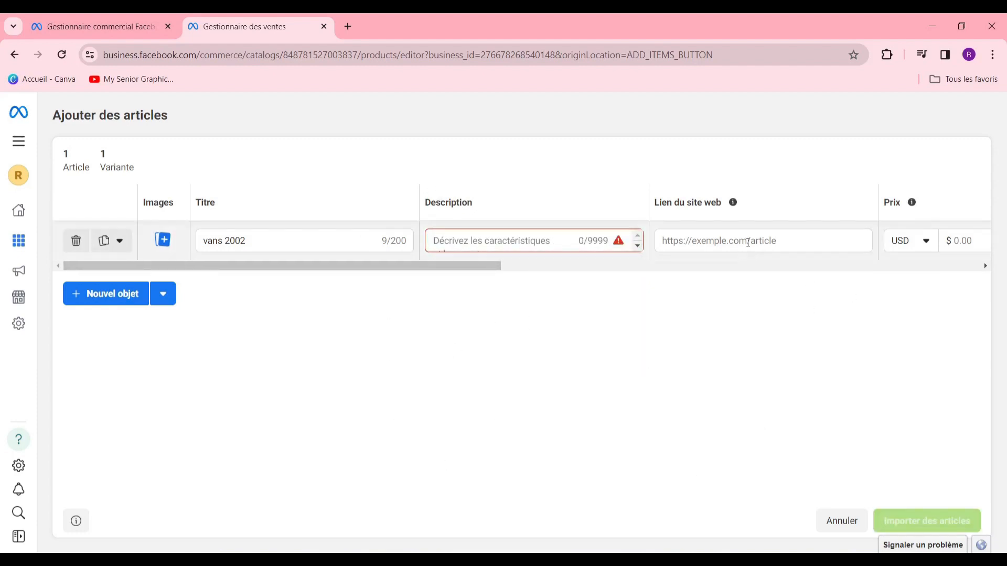
click(753, 239)
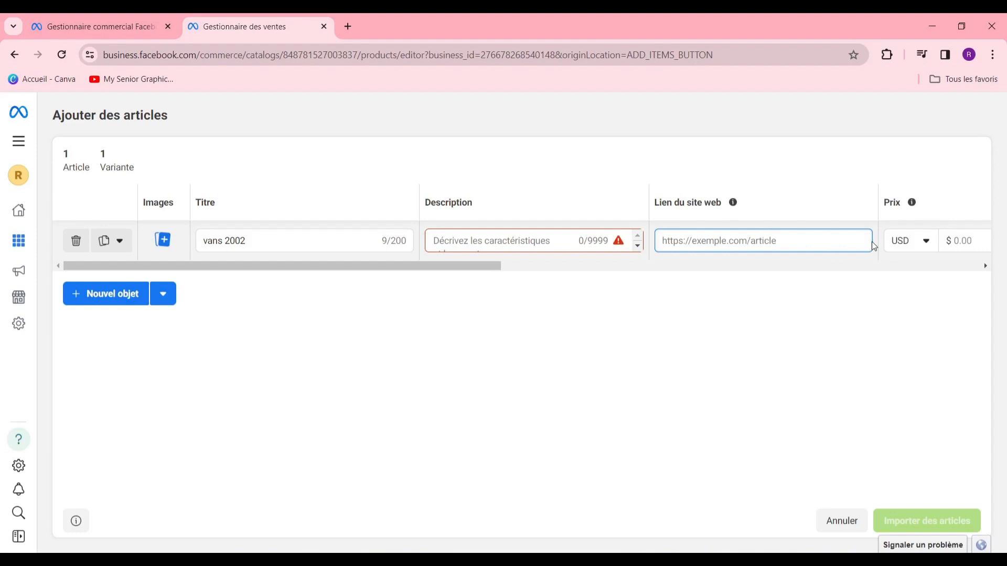
click(911, 241)
scroll(919, 397, up, 3)
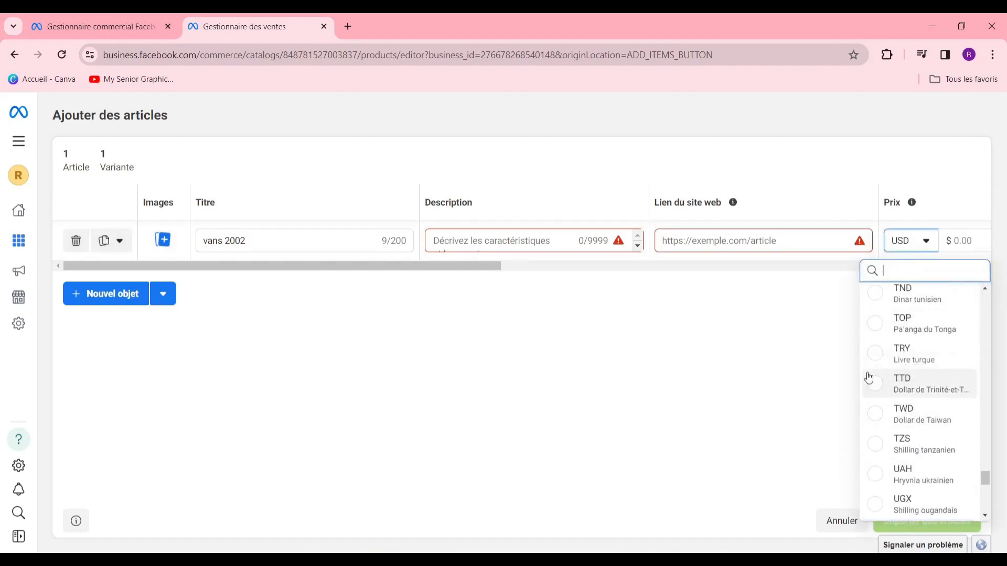
scroll(870, 375, down, 5)
click(842, 349)
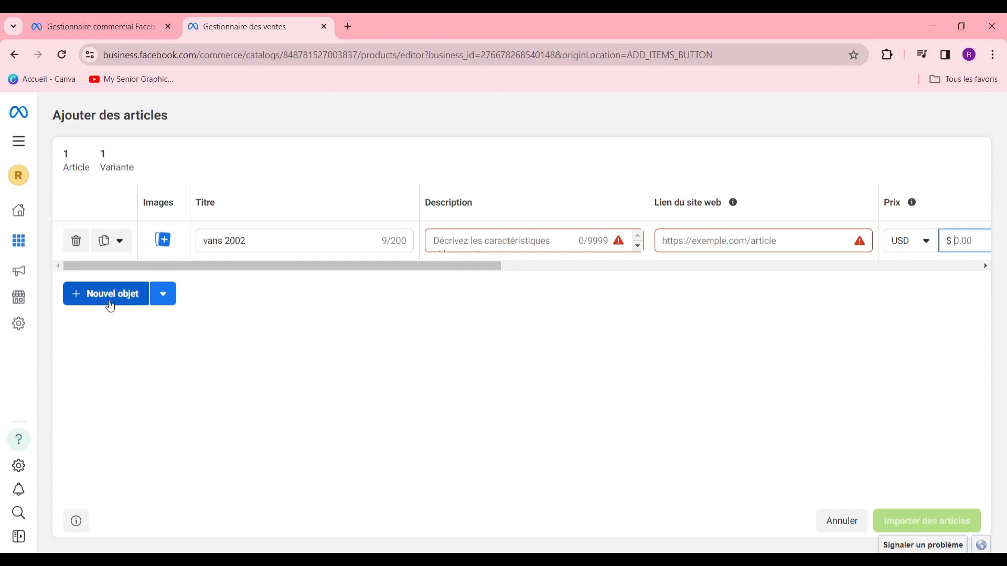
Check the choices for adding several articles at once and leave the article form without importing
click(163, 295)
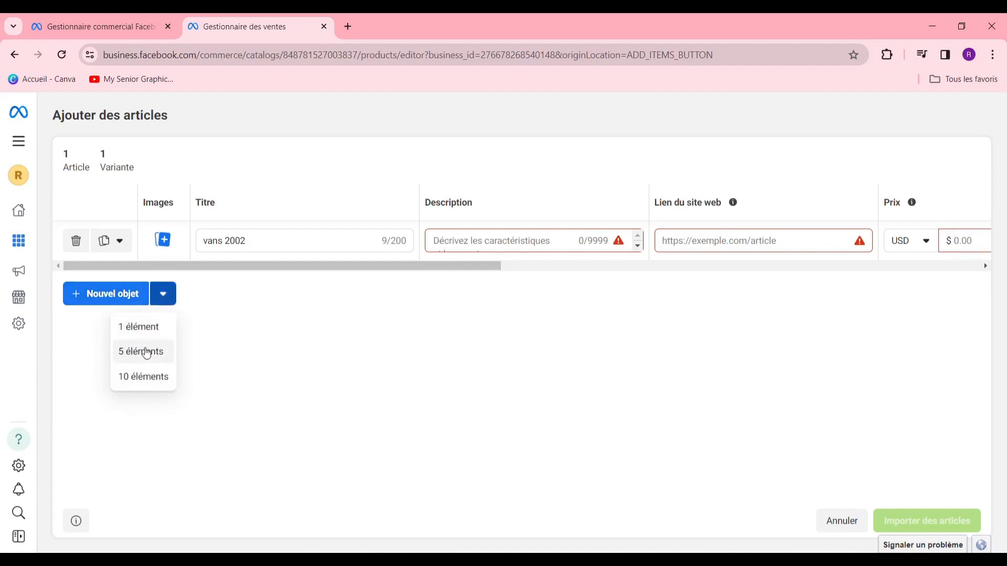
click(73, 329)
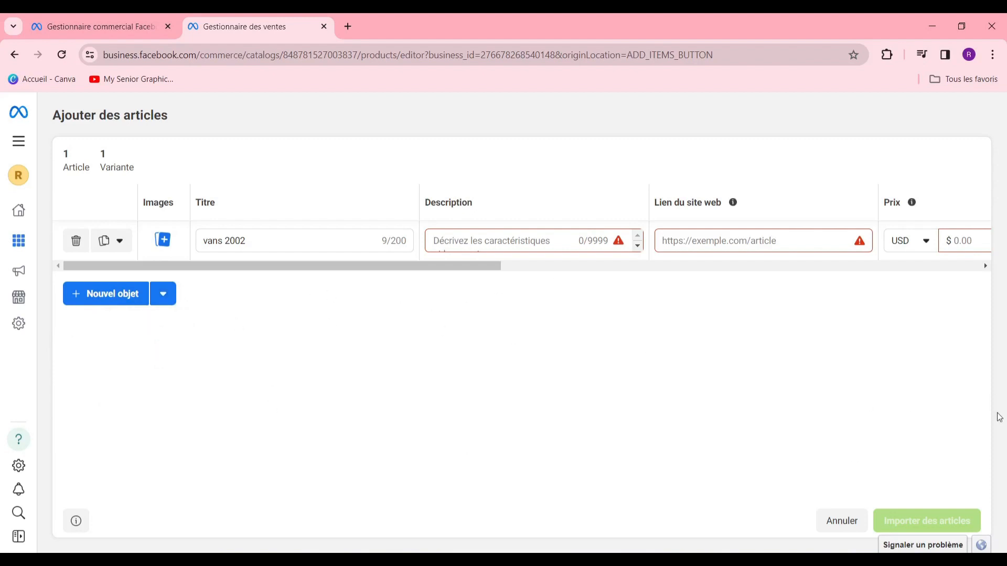
mouse_move(920, 521)
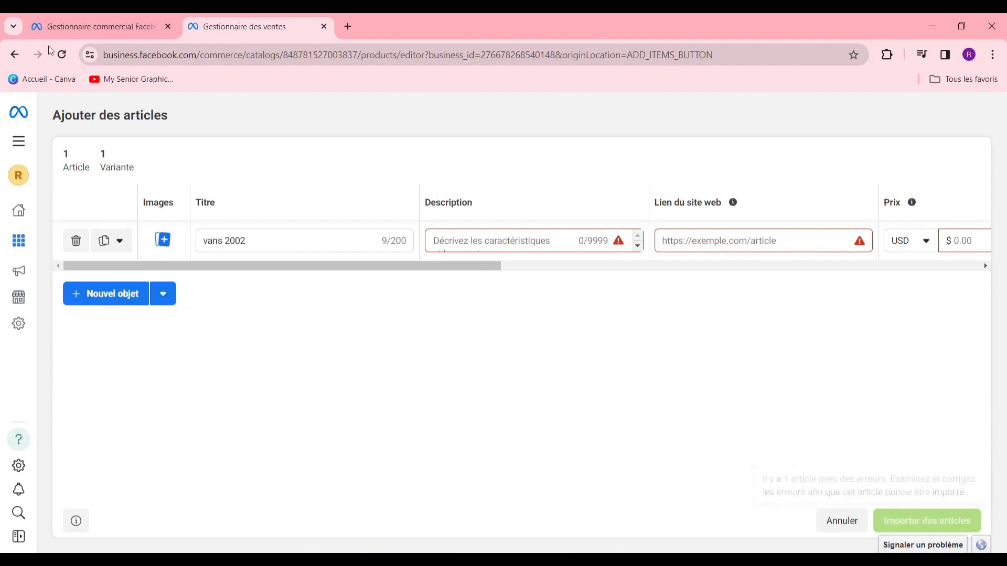
click(14, 54)
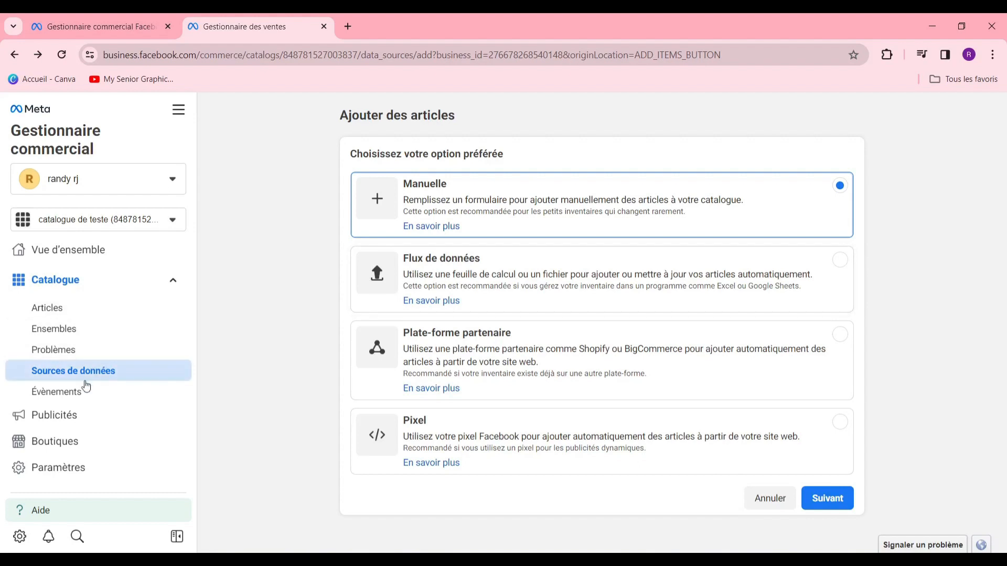
Look through the catalogue's advertising channels and shops pages and open its settings
click(88, 422)
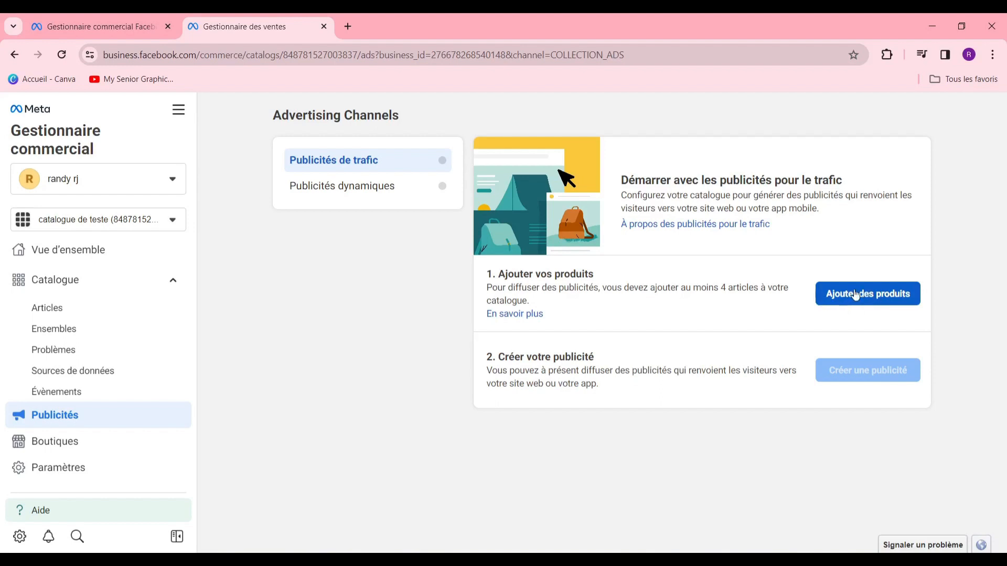
mouse_move(832, 369)
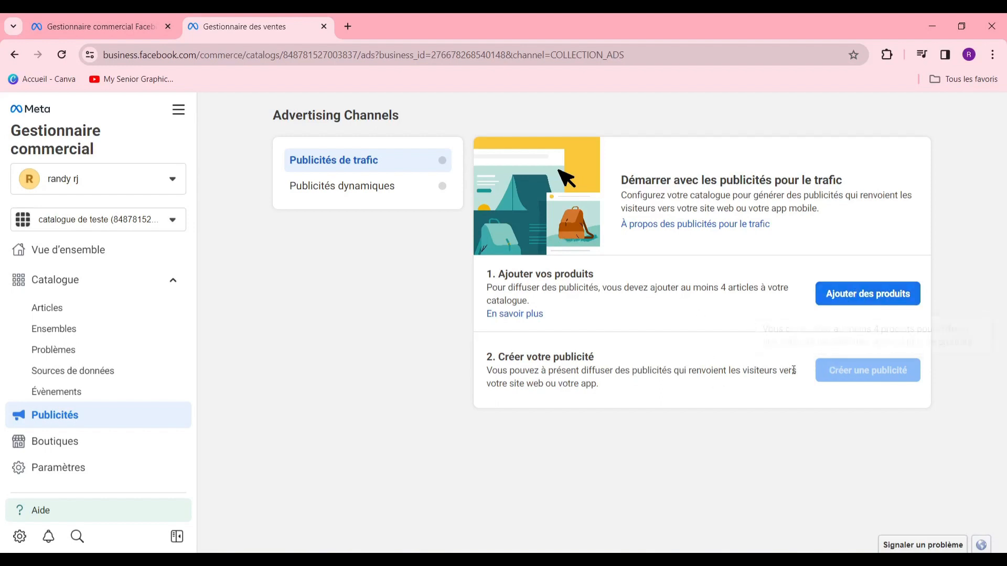
click(84, 442)
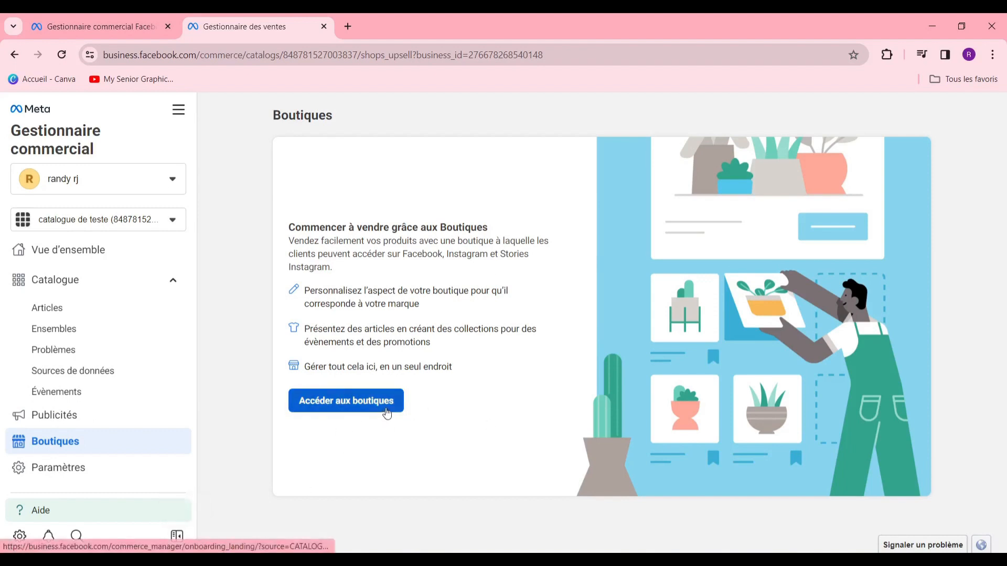
click(78, 469)
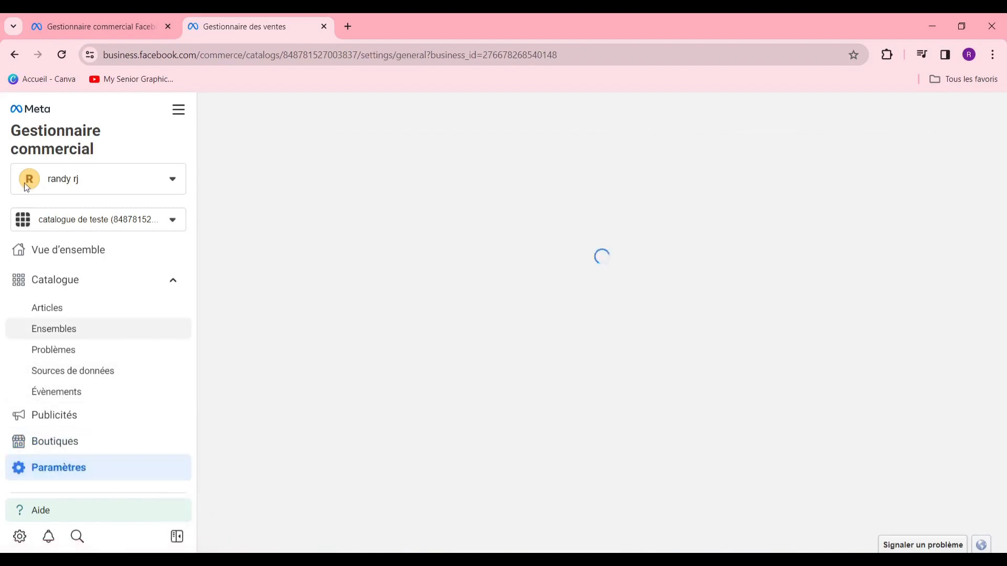